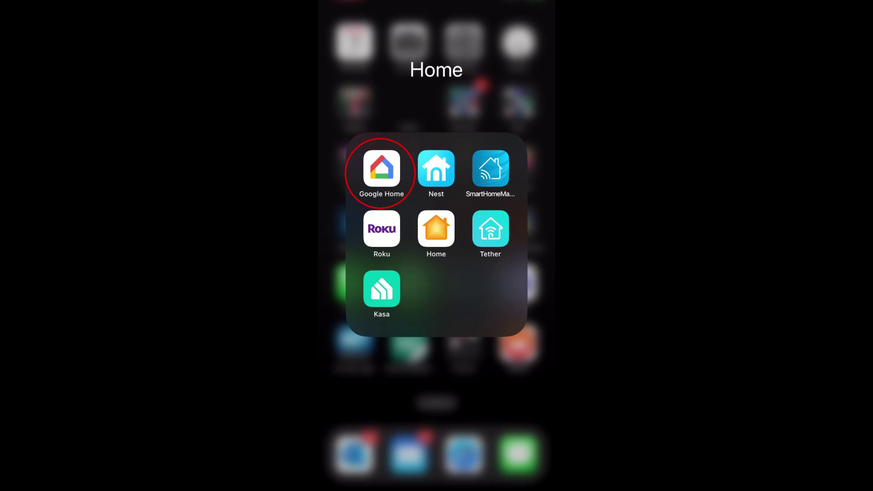
# - Start a new routine from Google Home's Routines list
pyautogui.click(382, 168)
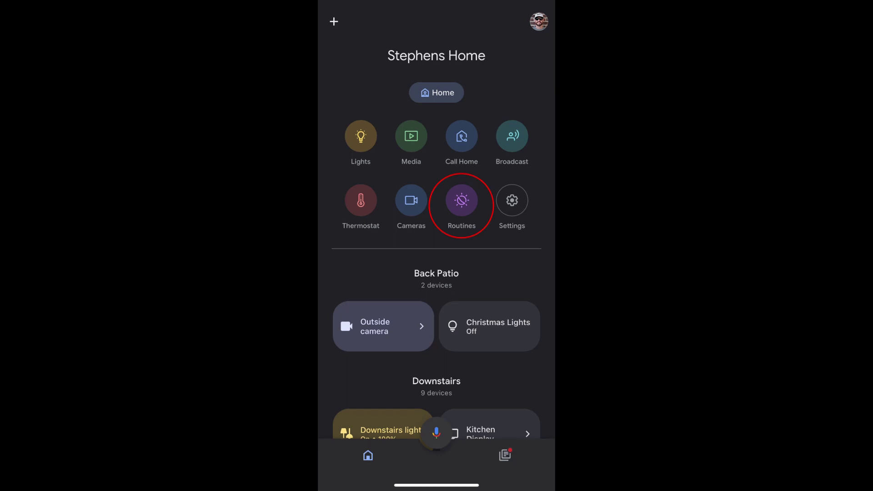
pyautogui.click(461, 200)
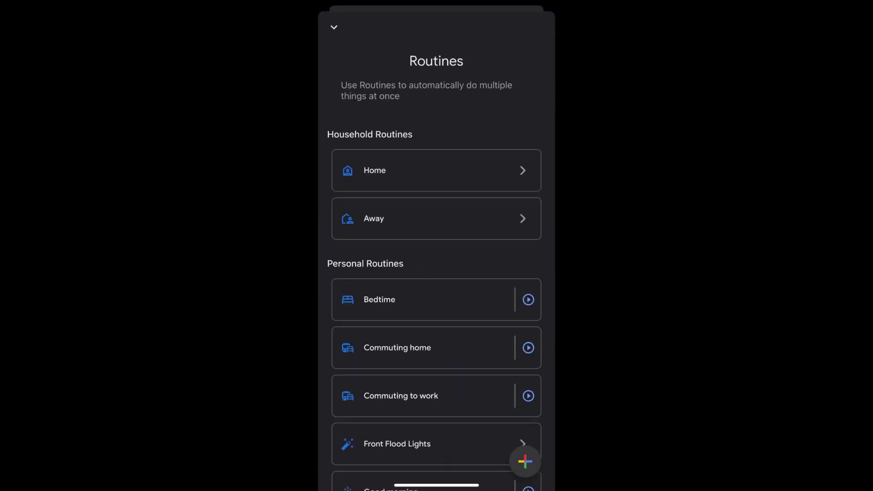
pyautogui.click(524, 462)
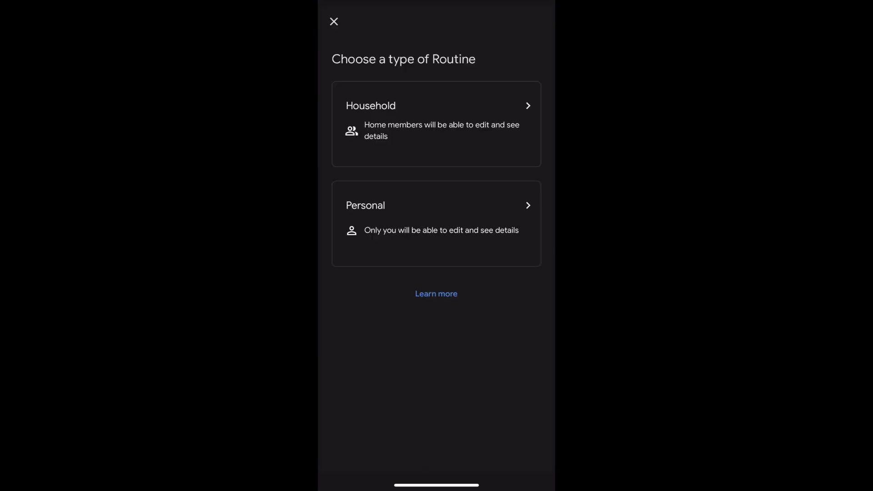
# - Make the routine a personal one with a daylong schedule starter
pyautogui.click(437, 217)
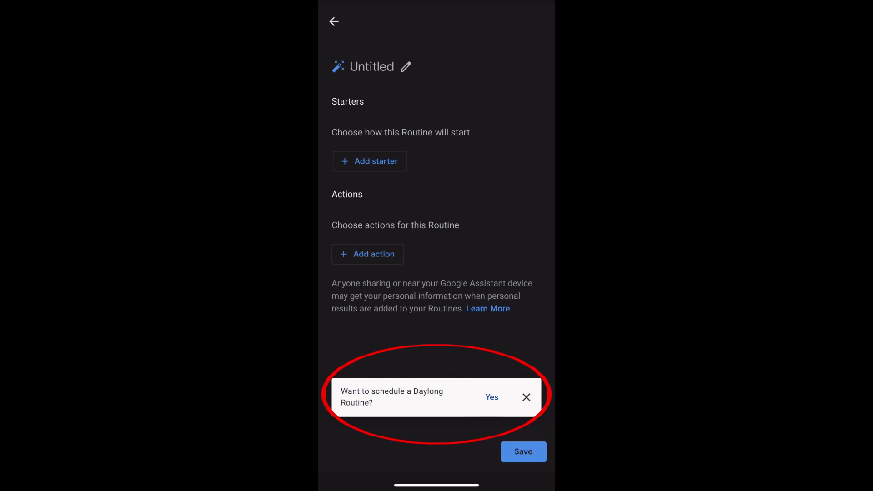
pyautogui.click(492, 397)
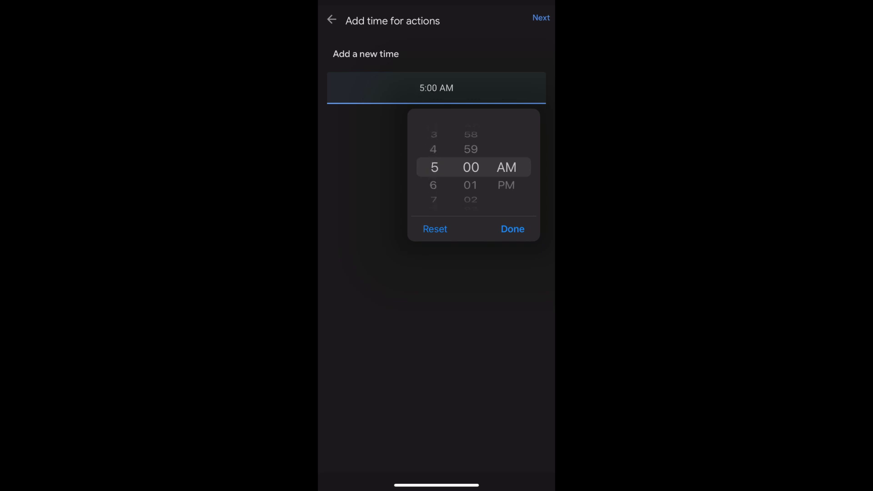
pyautogui.scroll(-5, 471, 167)
pyautogui.scroll(-2, 471, 167)
pyautogui.scroll(-2, 471, 167)
pyautogui.scroll(-2, 470, 167)
pyautogui.scroll(-2, 471, 167)
pyautogui.scroll(-3, 471, 167)
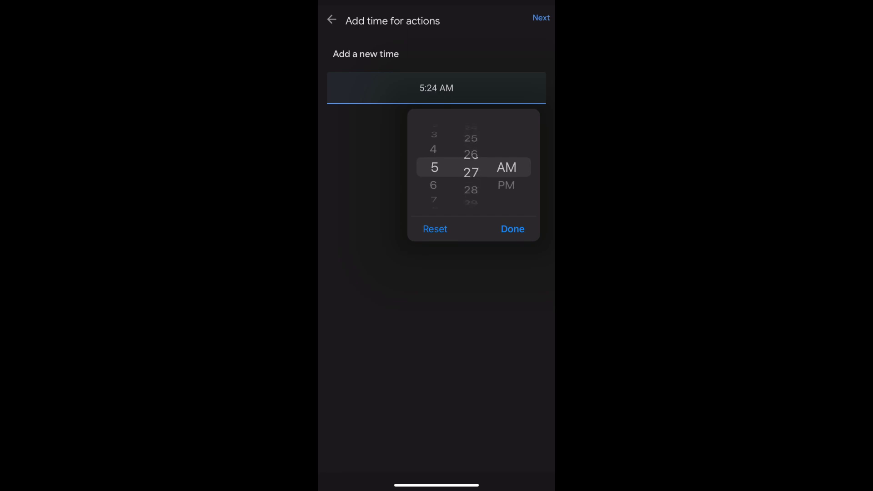
pyautogui.scroll(-1, 471, 167)
pyautogui.scroll(-1, 471, 168)
pyautogui.scroll(-1, 471, 168)
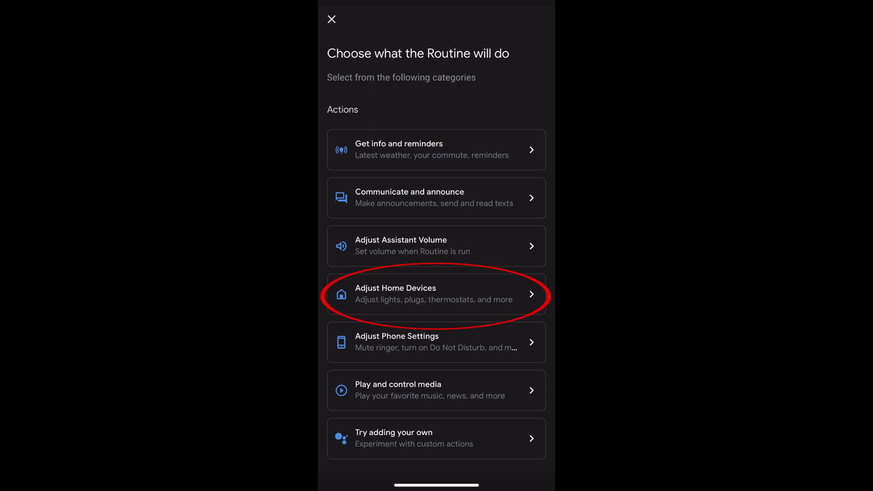
# - Choose Adjust Home Devices as the action category for the 5:30 PM time
pyautogui.click(437, 294)
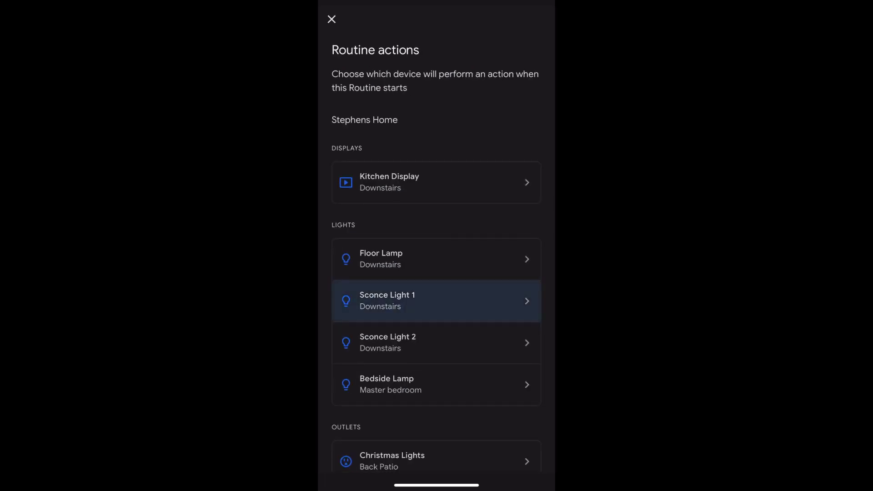
pyautogui.scroll(-5, 437, 260)
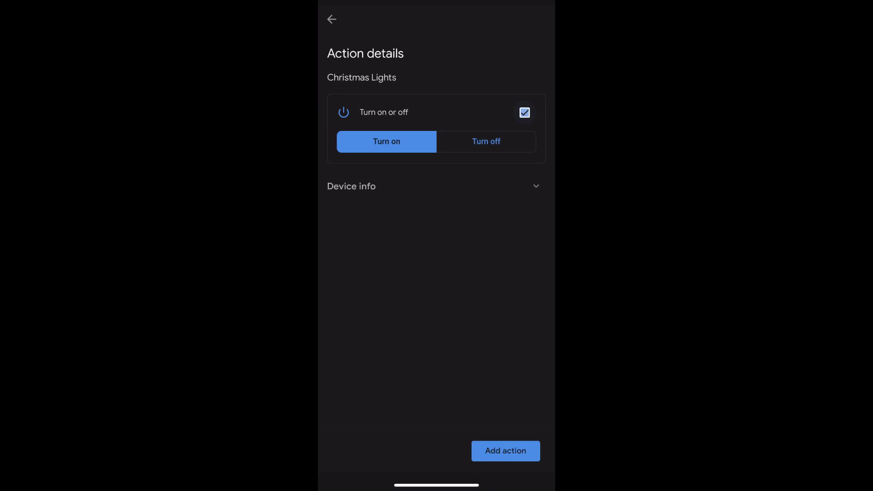
# - Add turning on the Christmas Lights outlet as the 5:30 PM action
pyautogui.click(506, 451)
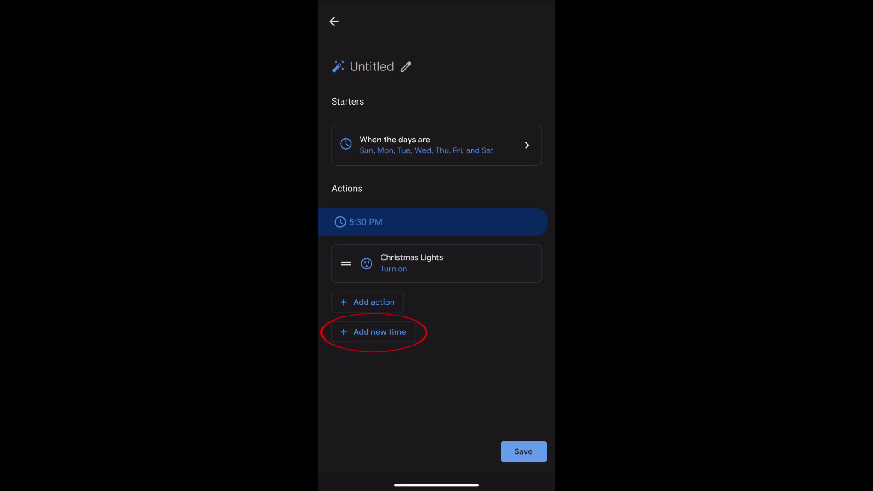
# - Add a second action time of 4:00 AM to the routine
pyautogui.click(375, 331)
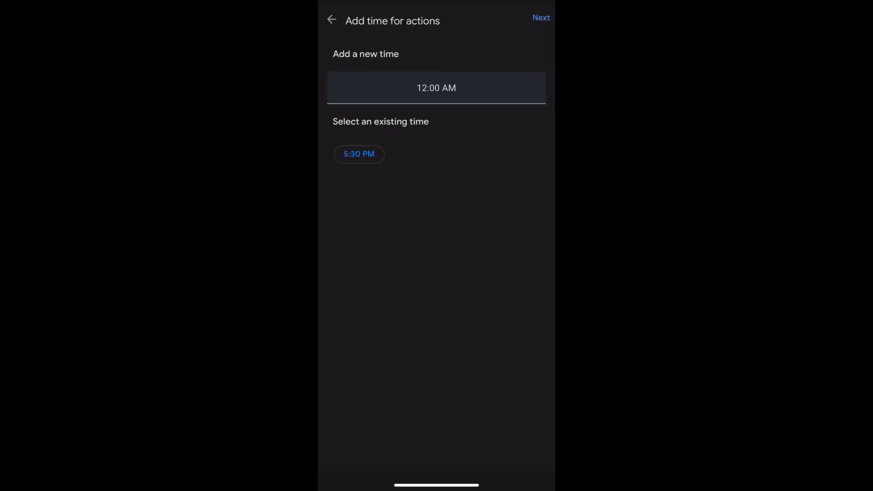
pyautogui.click(436, 87)
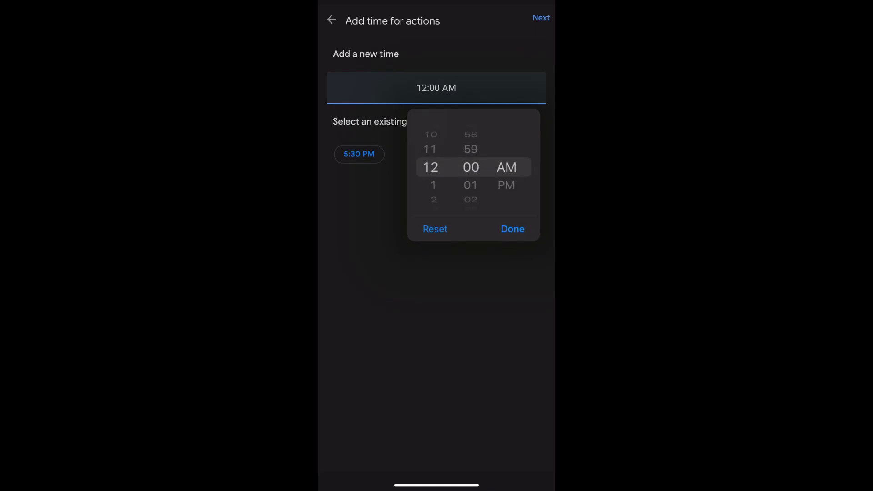
pyautogui.scroll(-2, 434, 167)
pyautogui.scroll(-1, 434, 167)
pyautogui.scroll(-1, 434, 167)
pyautogui.click(513, 229)
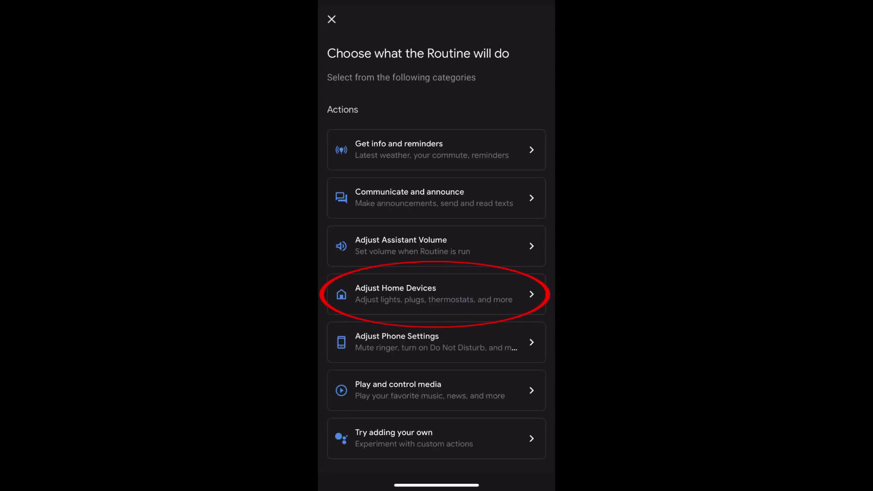
# - Add turning off the Christmas Lights outlet as the 4:00 AM action
pyautogui.click(437, 295)
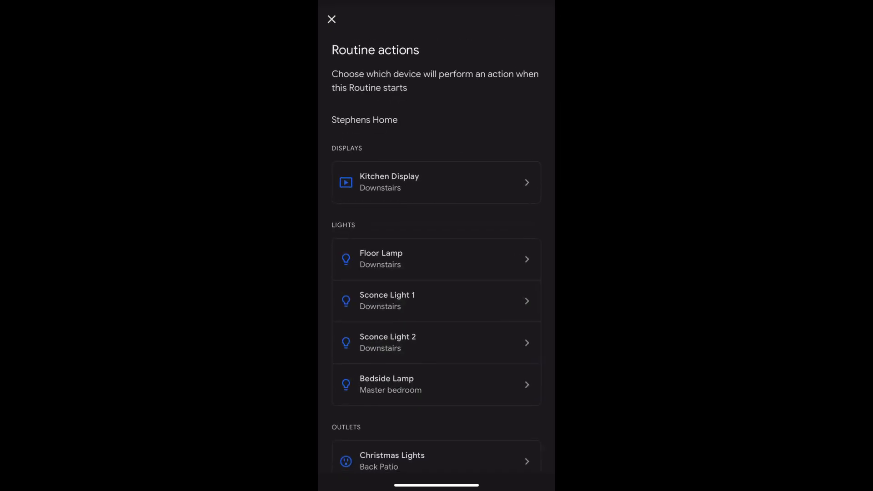
pyautogui.scroll(-2, 437, 273)
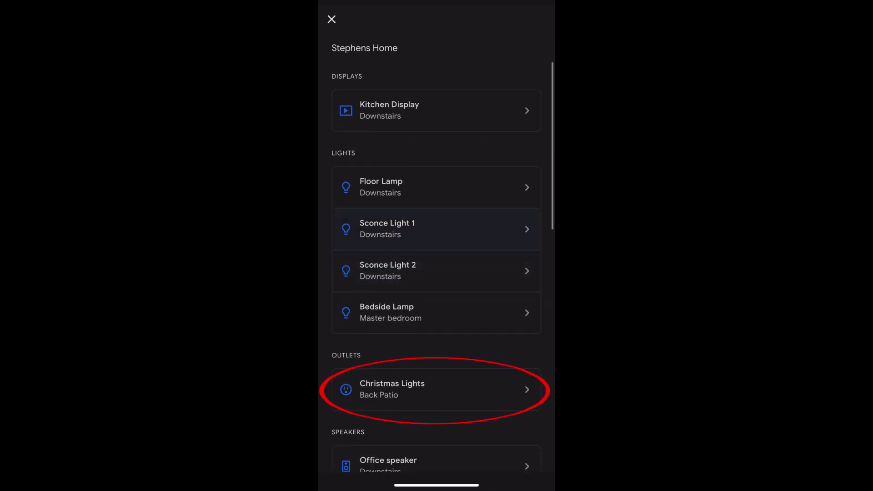
pyautogui.click(437, 390)
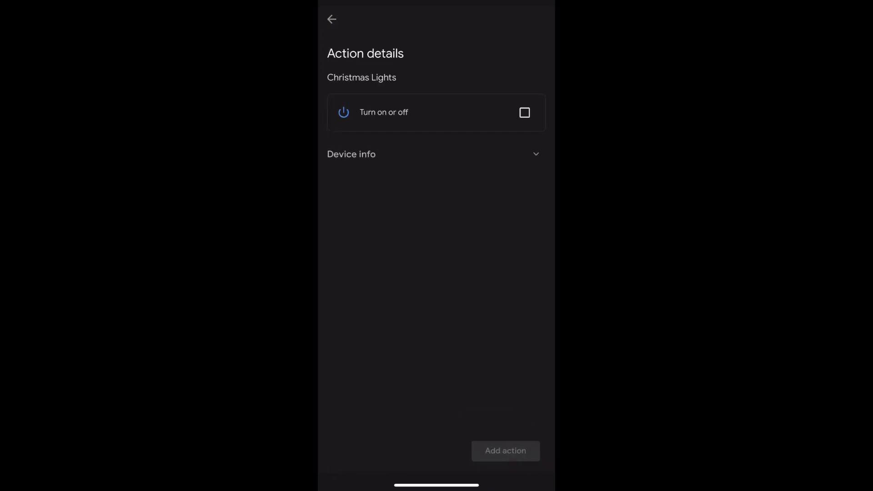
pyautogui.click(524, 113)
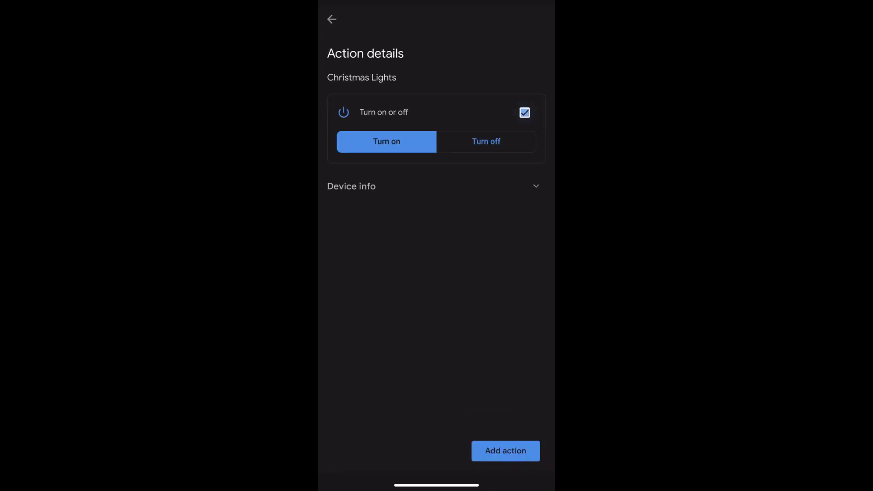
pyautogui.click(486, 142)
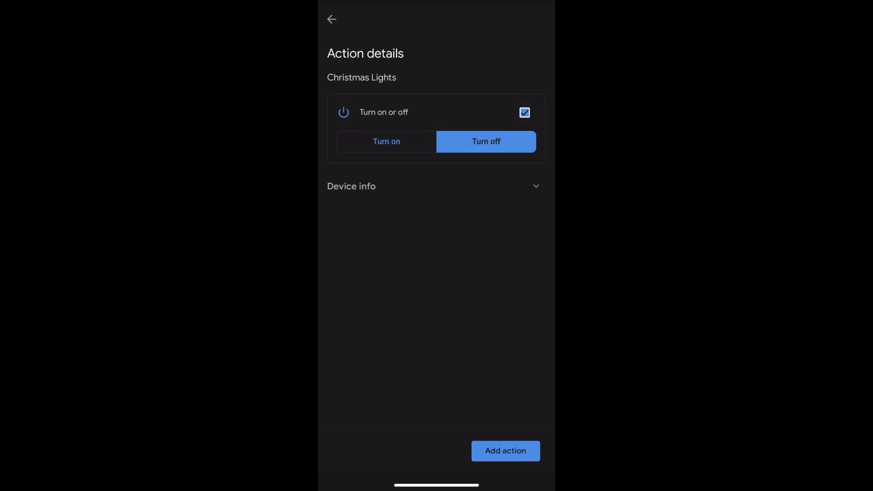
pyautogui.click(506, 451)
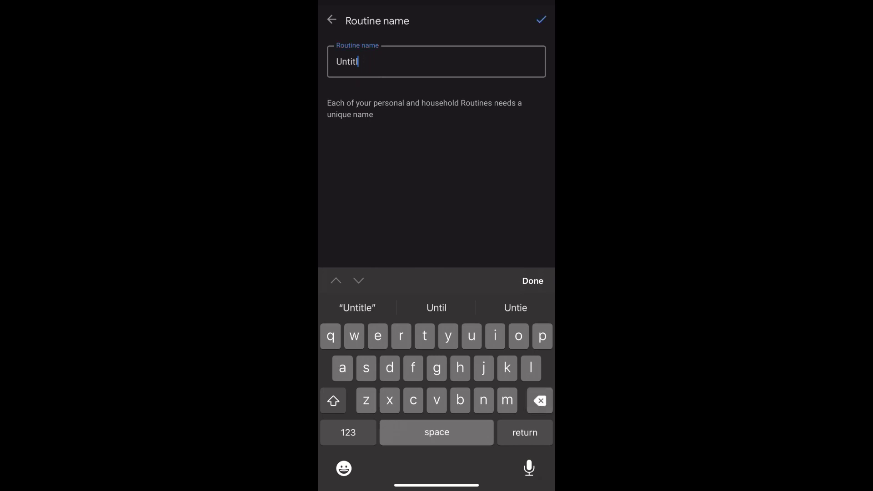
pyautogui.press('BackSpace')
pyautogui.press('BackSpace')
pyautogui.press('BackSpace')
pyautogui.press('BackSpace')
pyautogui.press('BackSpace')
pyautogui.write('C')
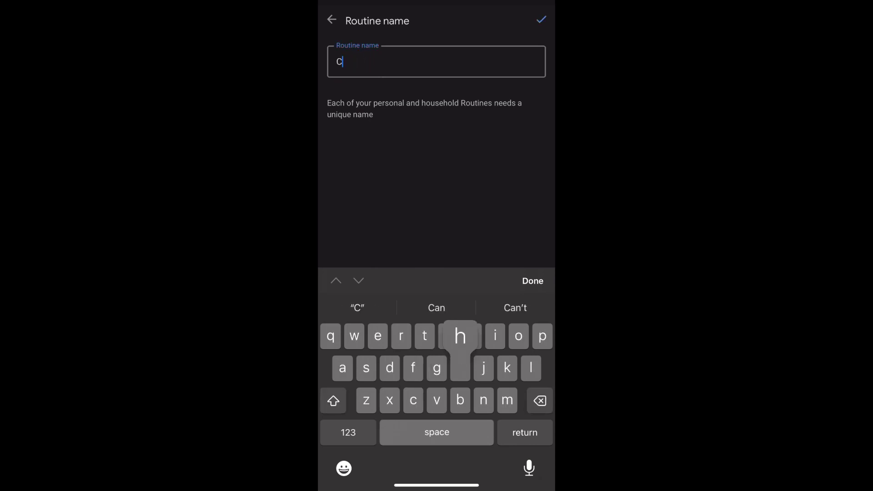
pyautogui.write('hristmas ')
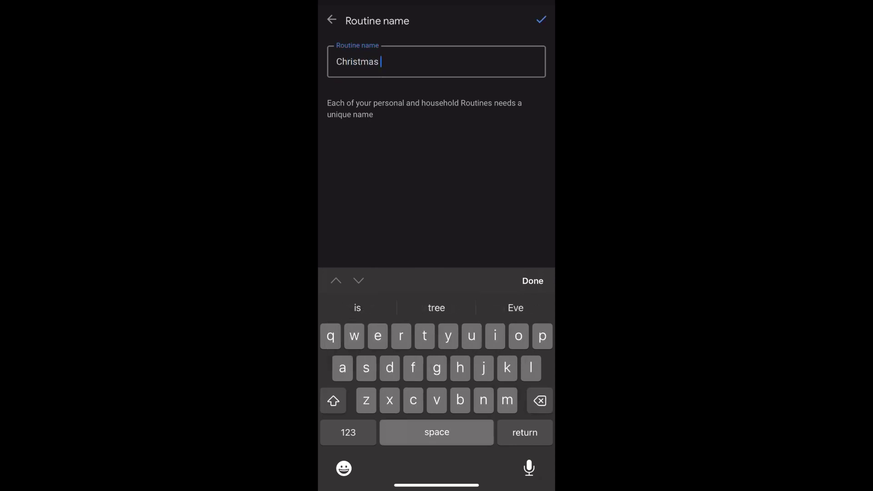
pyautogui.write('Lights')
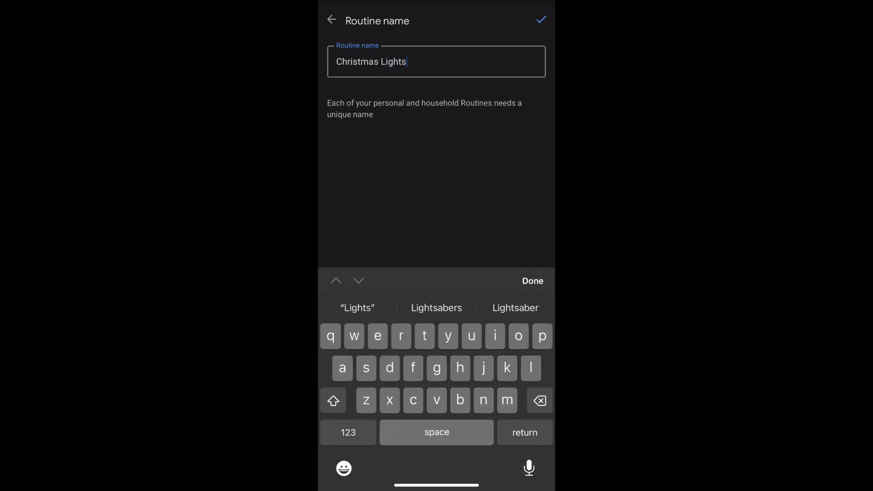
# - Rename the routine to 'Christmas Lights' and save it
pyautogui.click(541, 19)
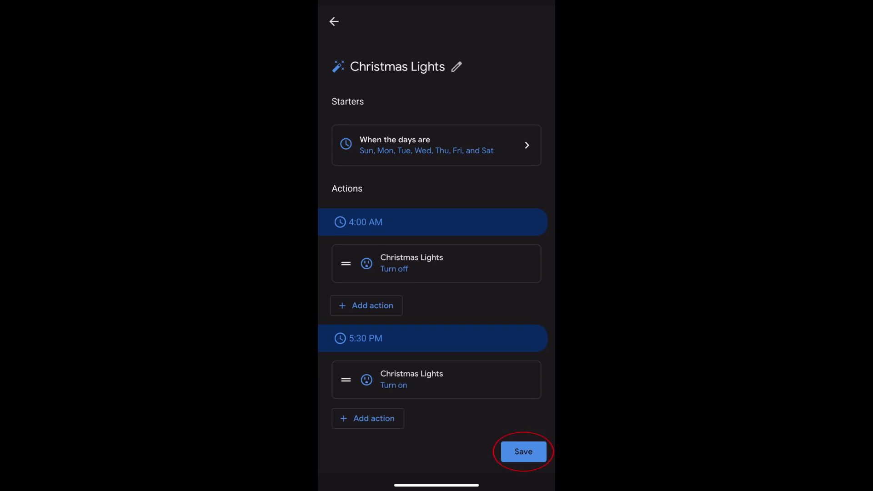
pyautogui.click(524, 452)
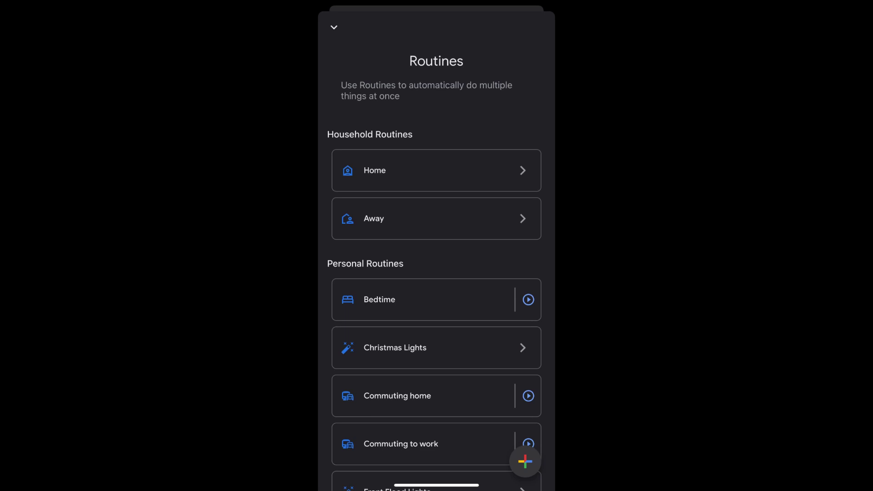
pyautogui.scroll(-2, 437, 273)
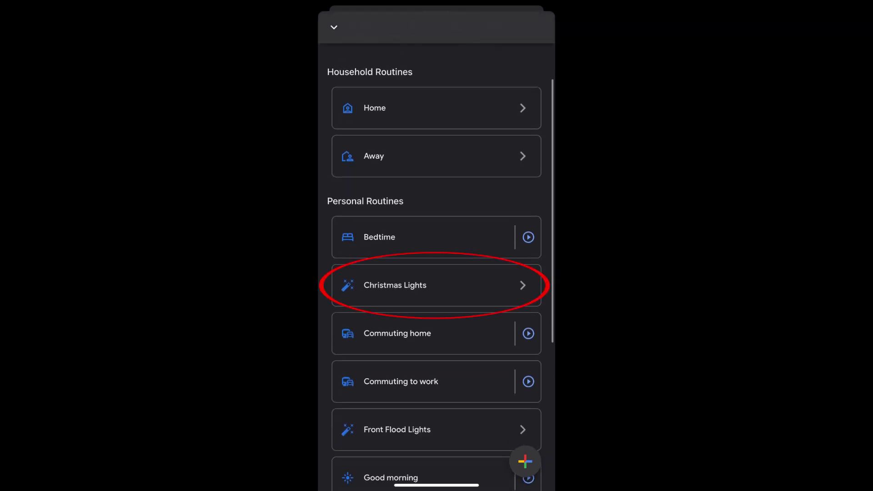